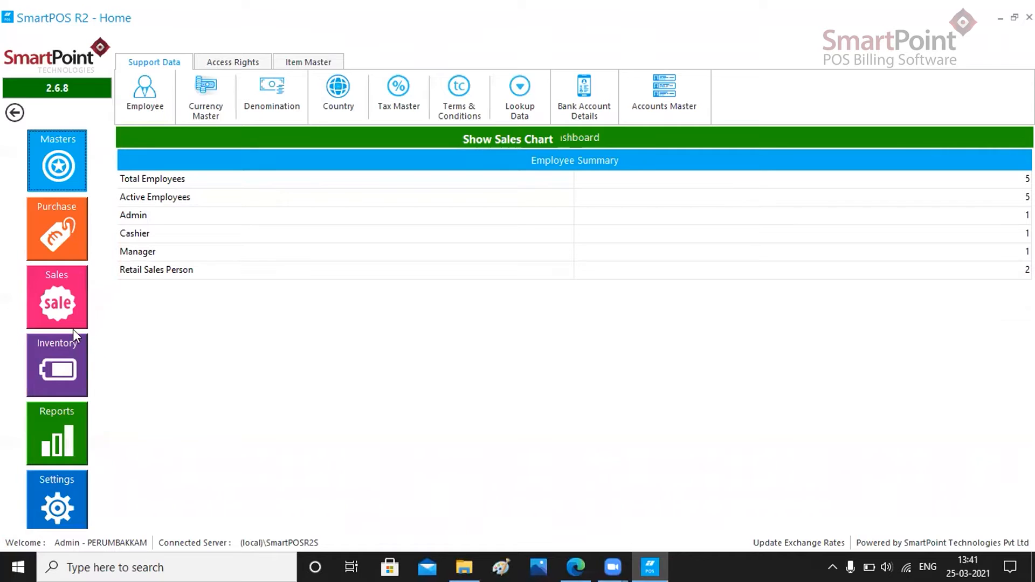
# Create a new inward stock entry in Inventory and choose A.P. SNACKS as its supplier
pyautogui.click(70, 370)
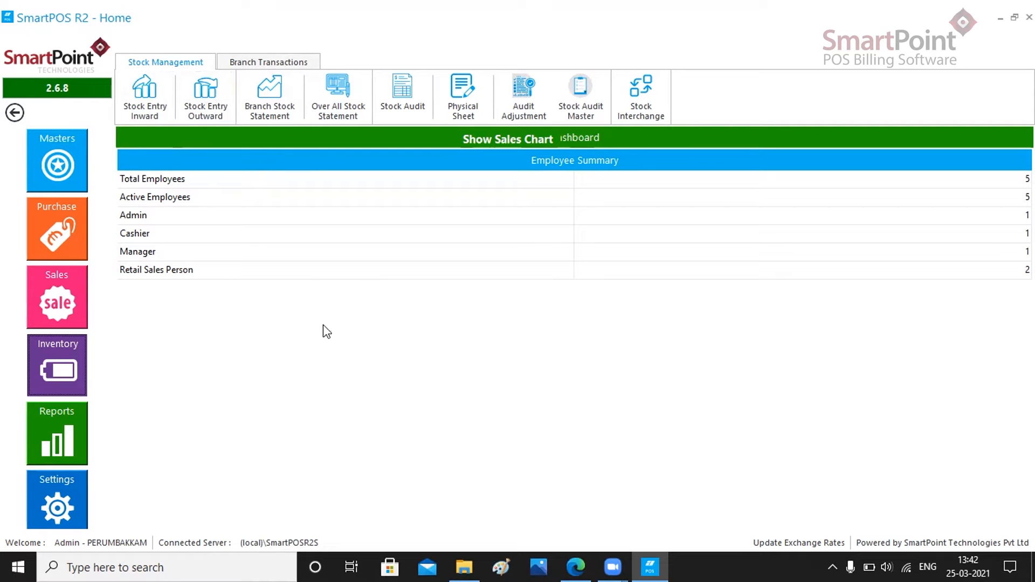
pyautogui.click(145, 115)
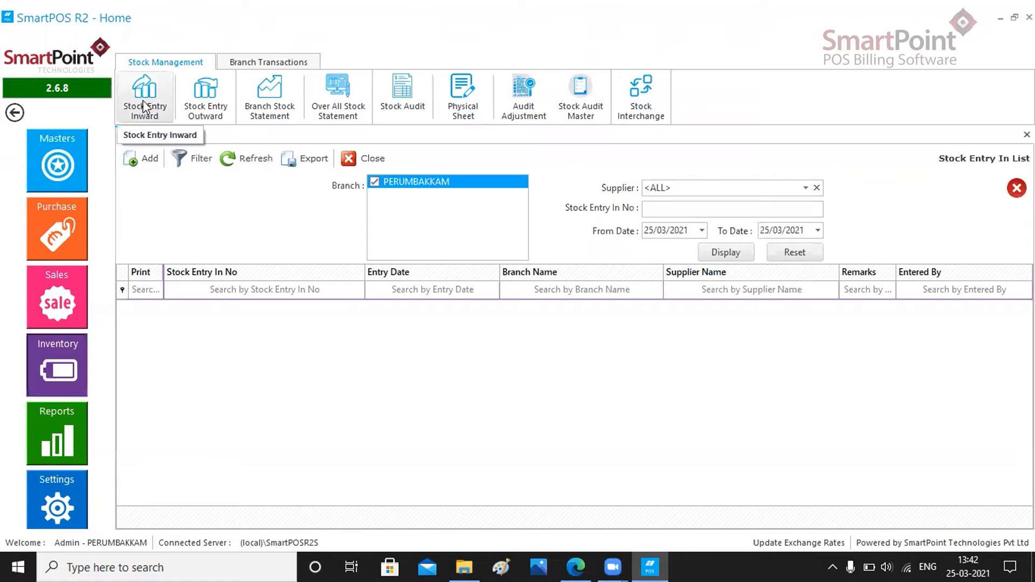
pyautogui.click(139, 160)
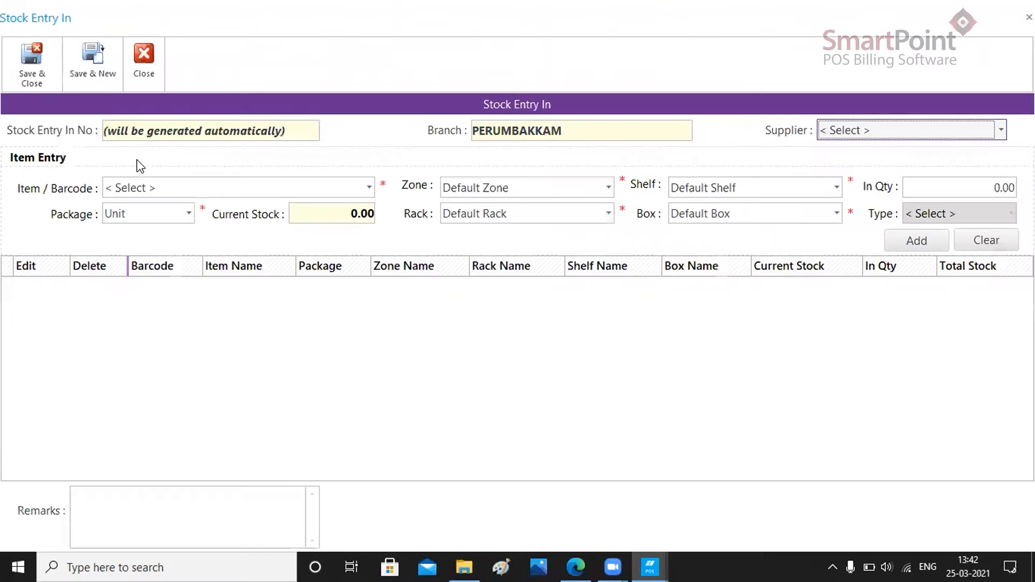
pyautogui.click(925, 131)
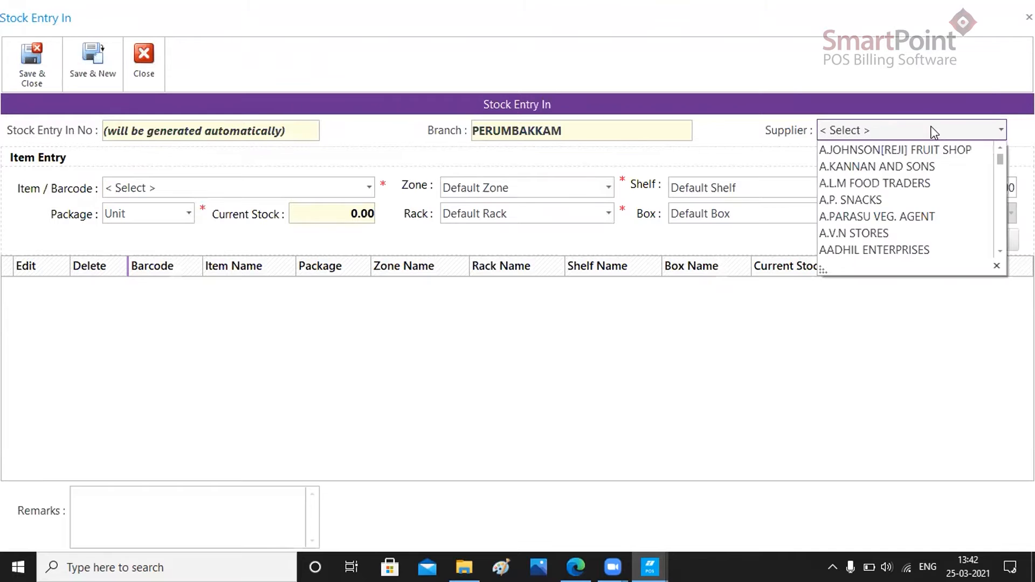
pyautogui.click(876, 197)
# Add AMUL CHEESE SLICES to the inward stock entry with an in quantity of 10
pyautogui.click(346, 188)
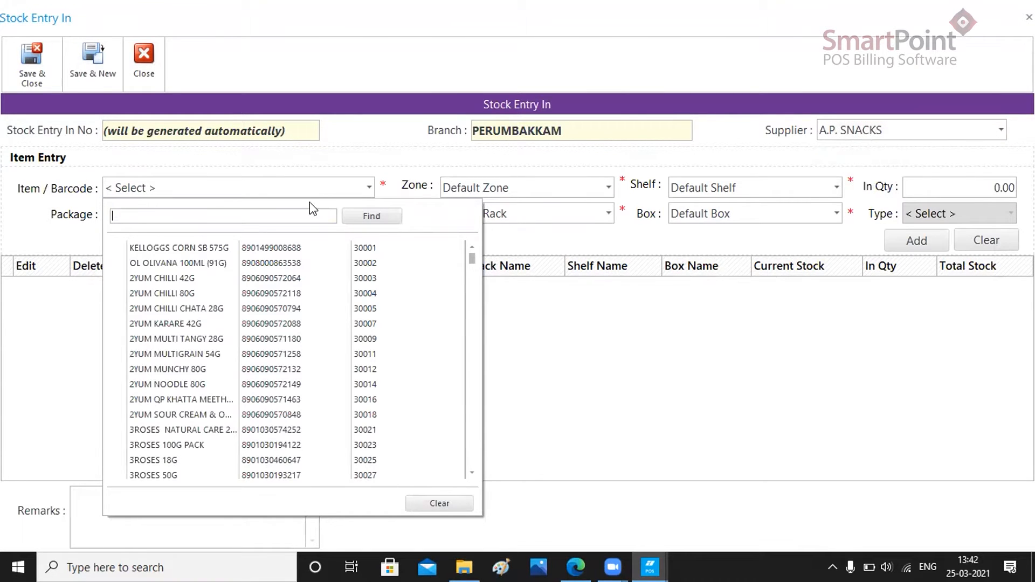
pyautogui.moveTo(473, 256); pyautogui.dragTo(473, 261)
pyautogui.click(224, 370)
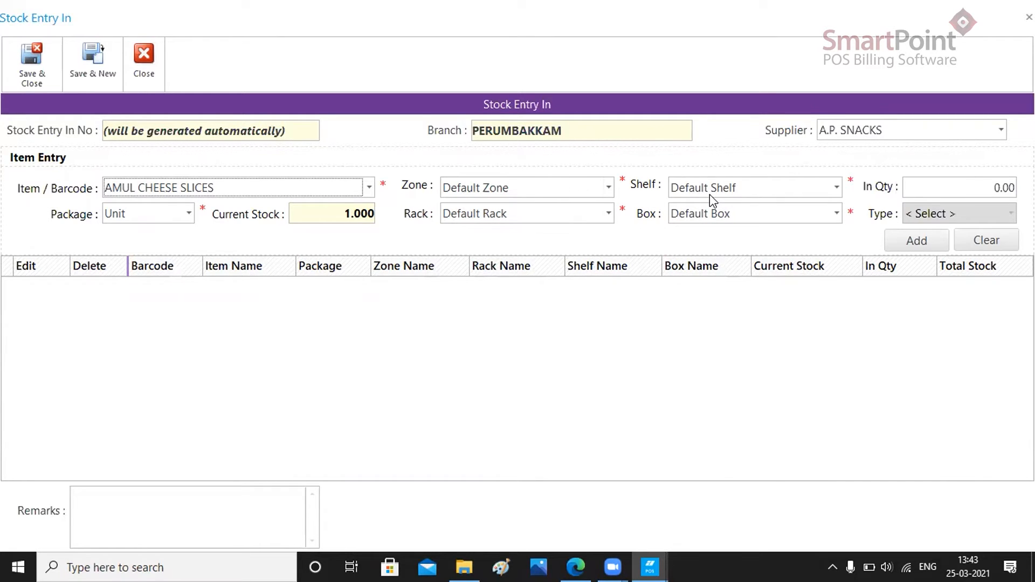
pyautogui.click(982, 184)
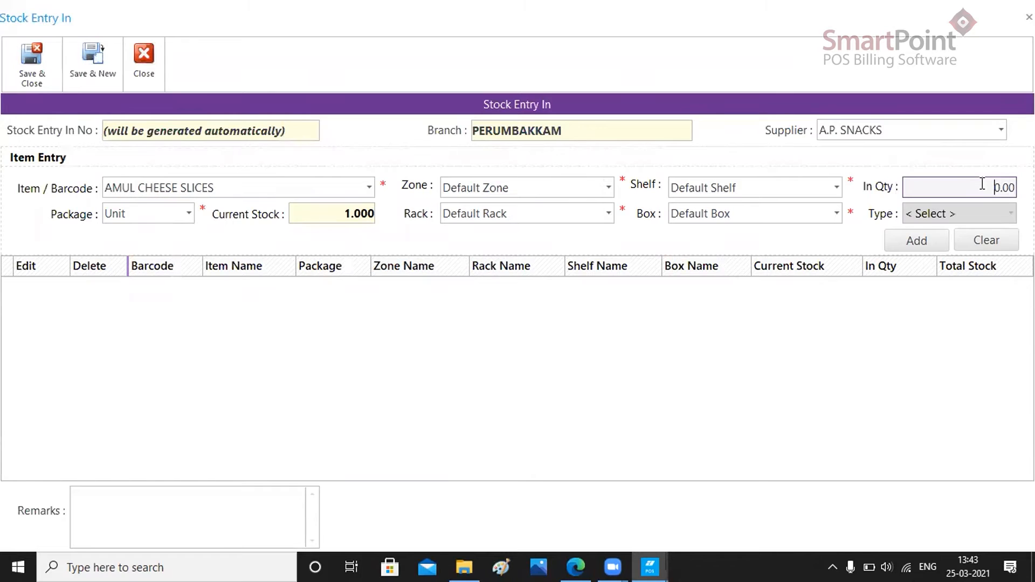
pyautogui.write('10')
pyautogui.click(918, 241)
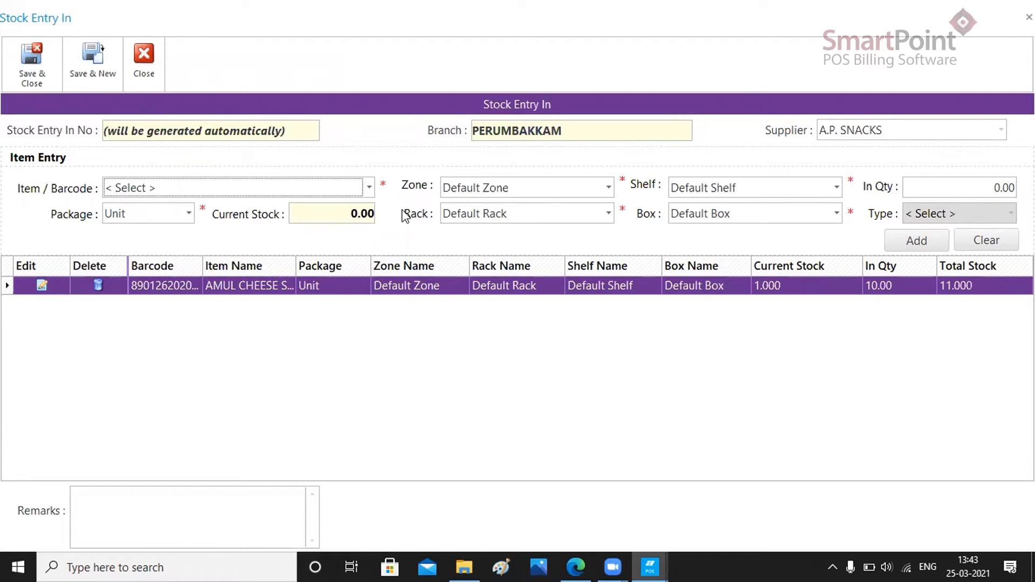
# Find "dabur" items and add DABUR HONEY 1KG, item code 33414, to the inward entry with an in quantity of 20
pyautogui.click(363, 189)
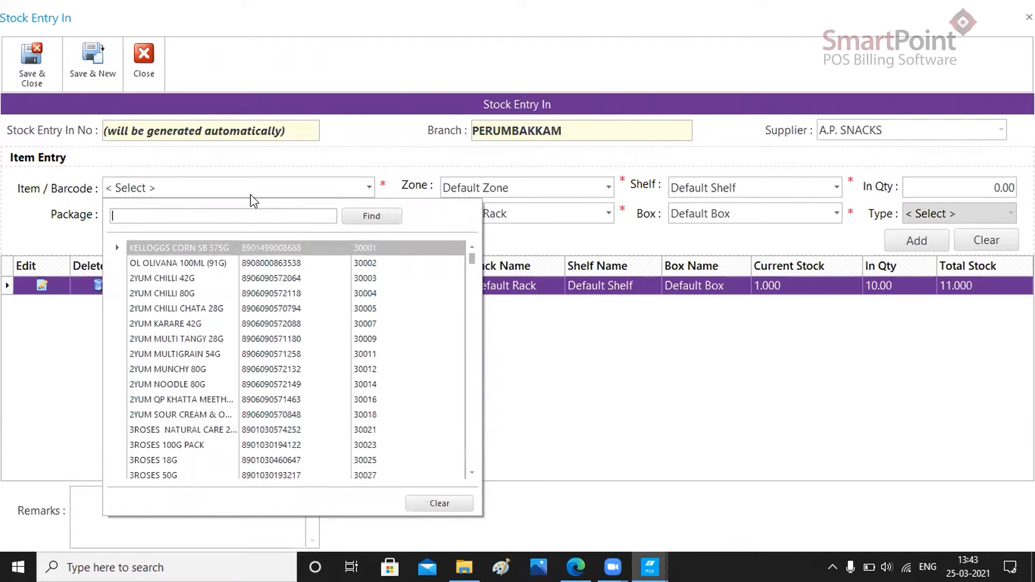
pyautogui.write('dabu')
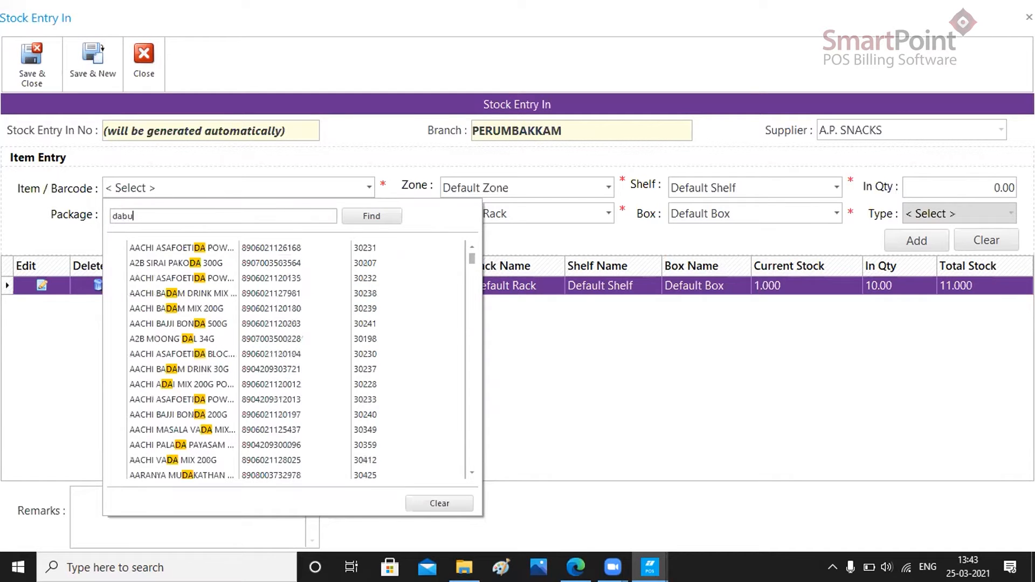
pyautogui.write('r')
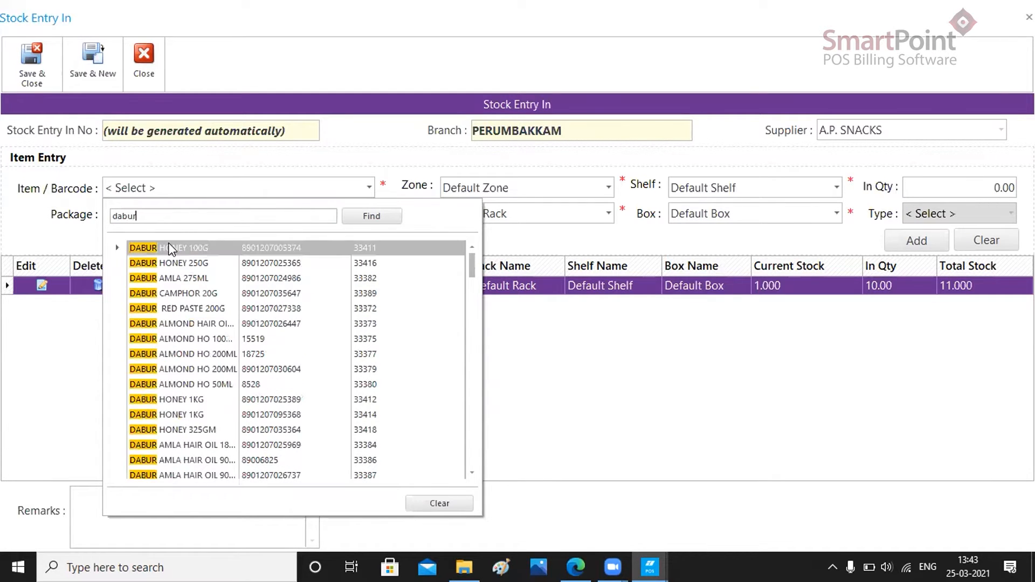
pyautogui.click(187, 411)
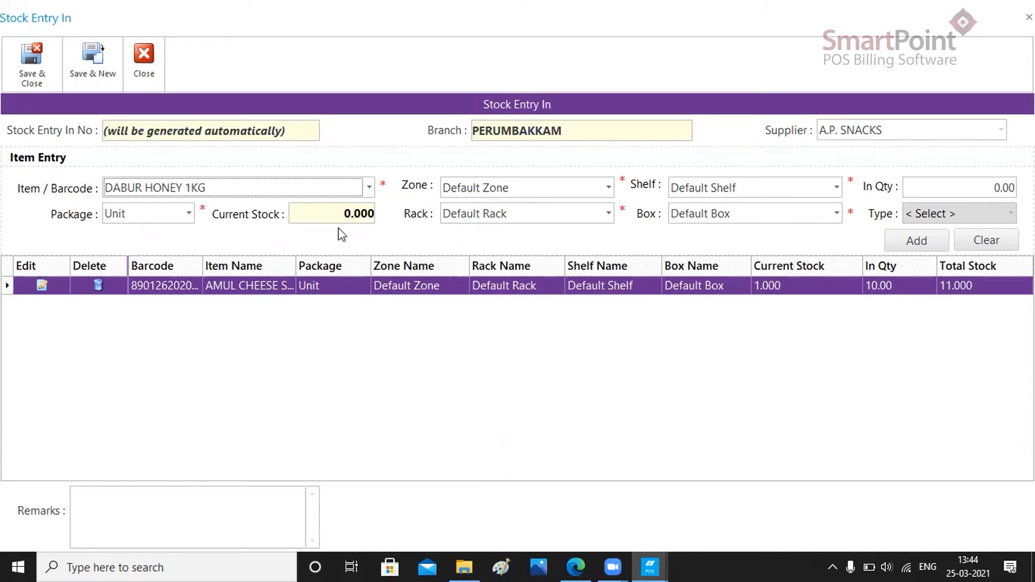
pyautogui.press('Tab')
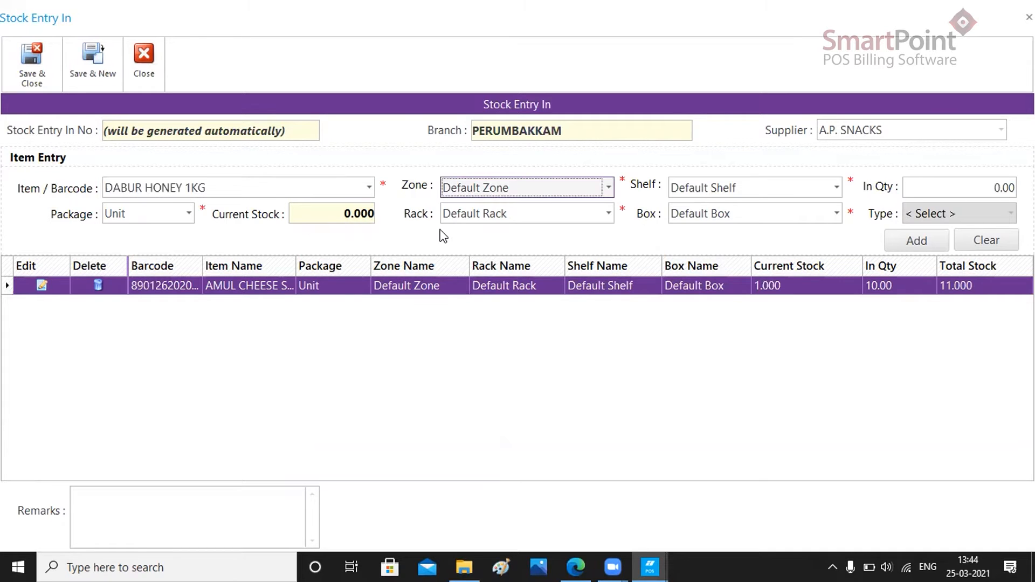
pyautogui.click(966, 187)
pyautogui.write('2')
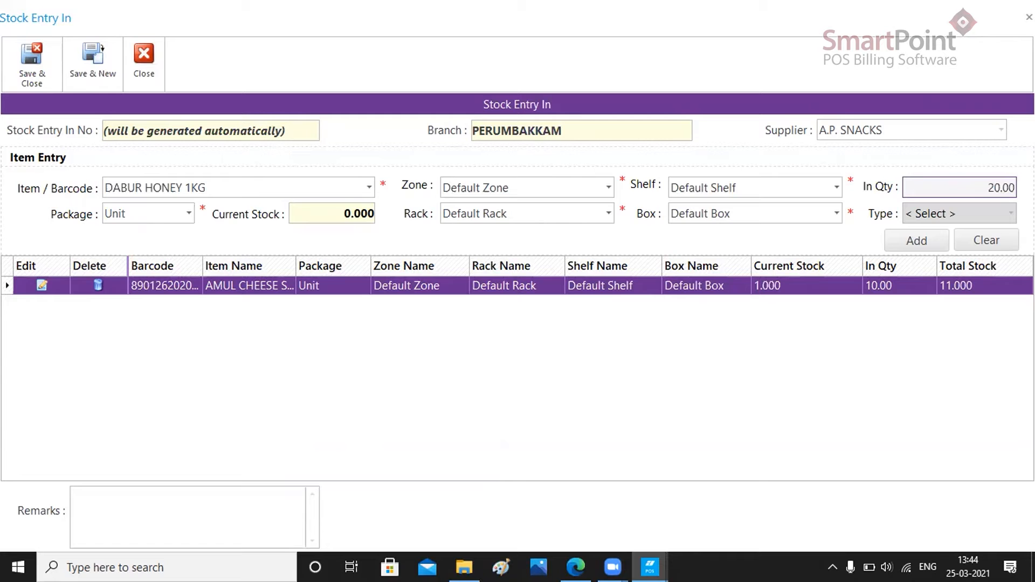
pyautogui.click(926, 247)
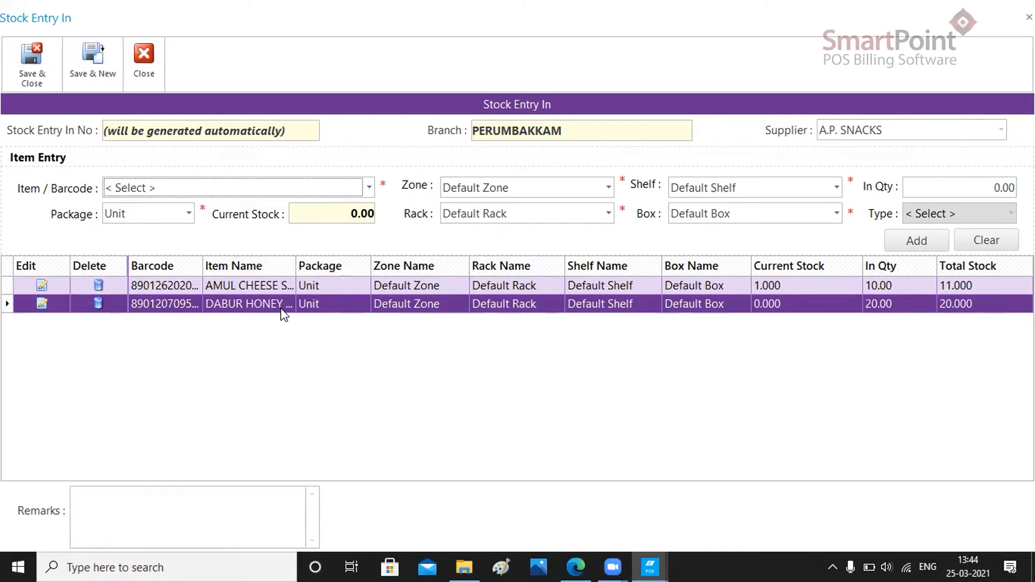
# Enter the remark "Stock In of Amul Cheese and Dabur Honey", then save and close the inward stock entry
pyautogui.click(243, 511)
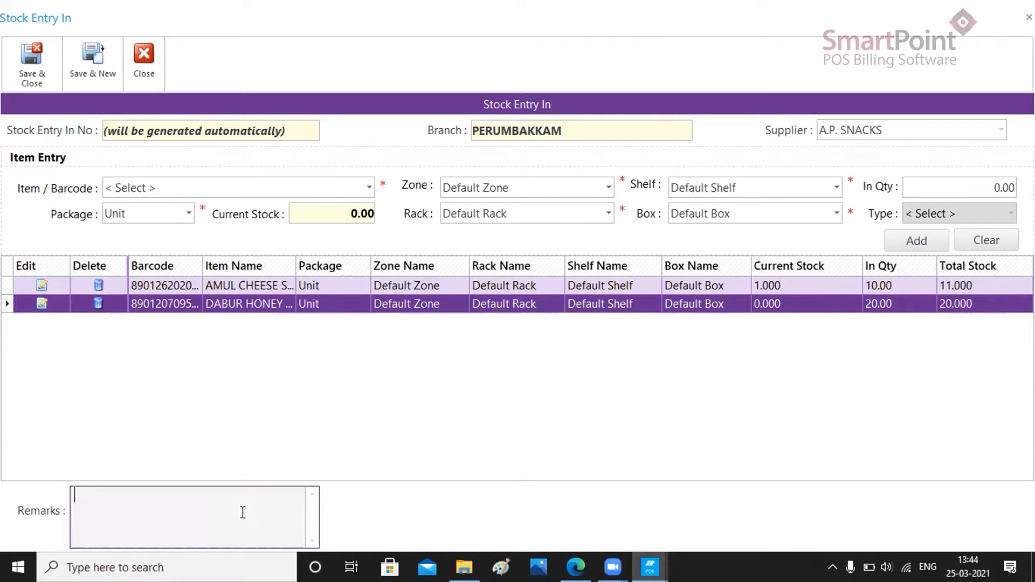
pyautogui.write('Stock In of Amul Cheese and Dabur Honey')
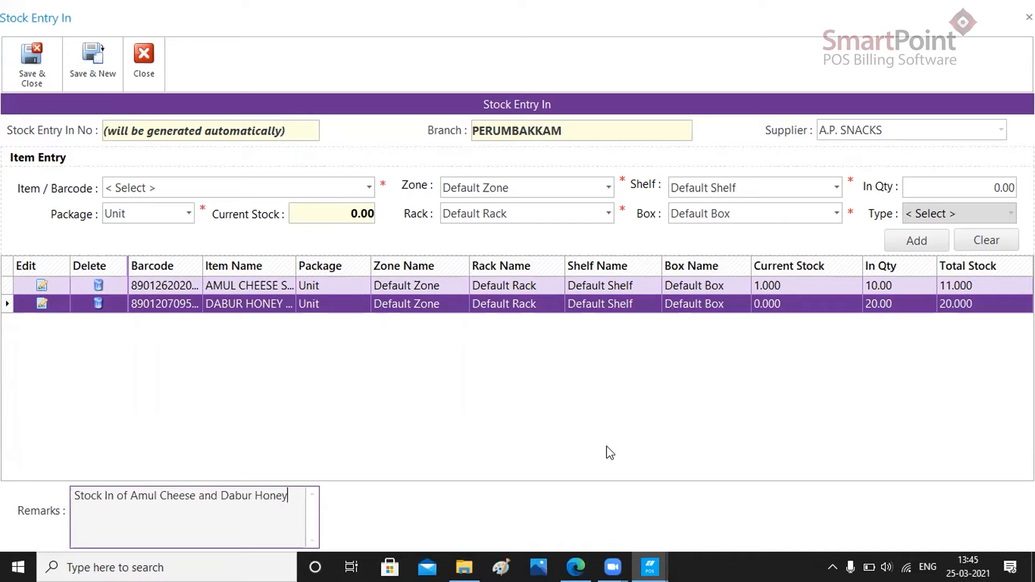
pyautogui.click(28, 82)
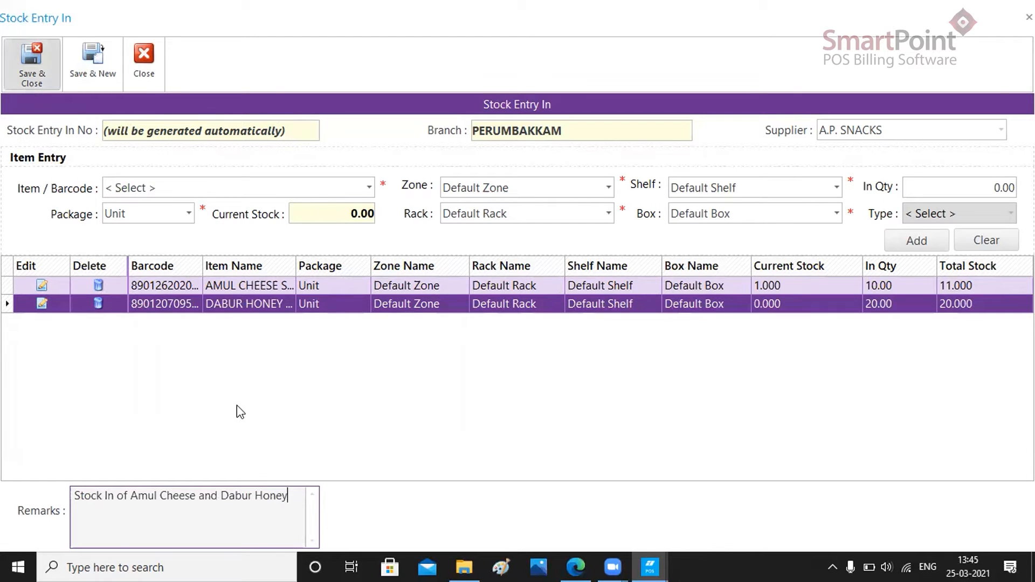
pyautogui.click(652, 358)
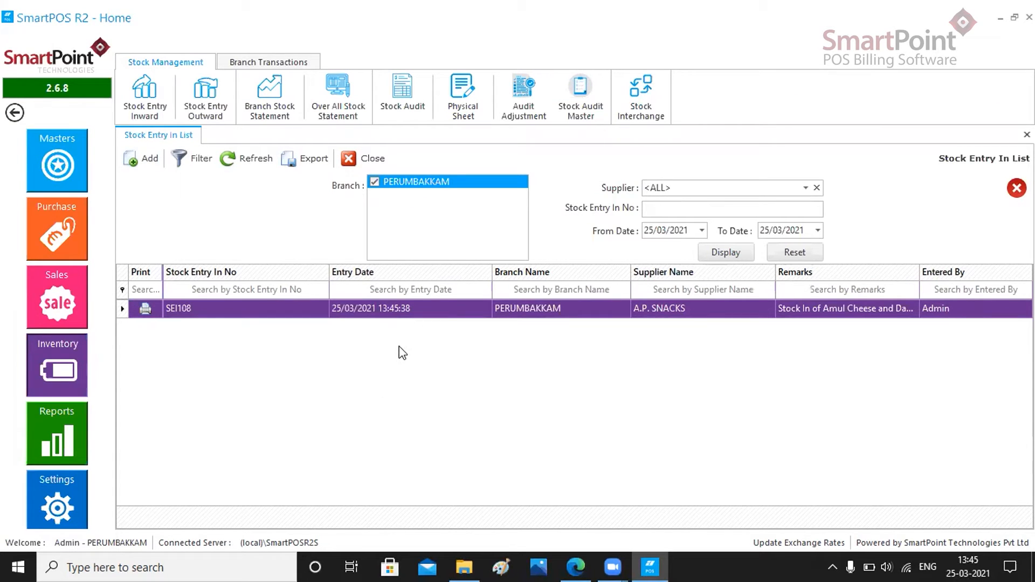
# Look up the current stock of AMUL CHEESE SLICES in the branch stock statement by filtering item names for "amul che"
pyautogui.click(283, 112)
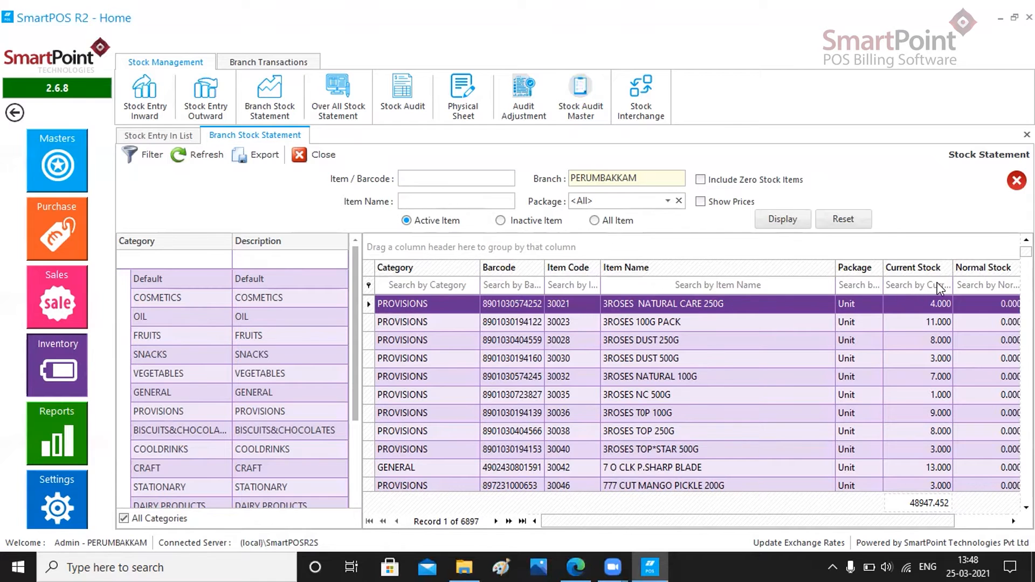
pyautogui.click(673, 285)
pyautogui.write('am')
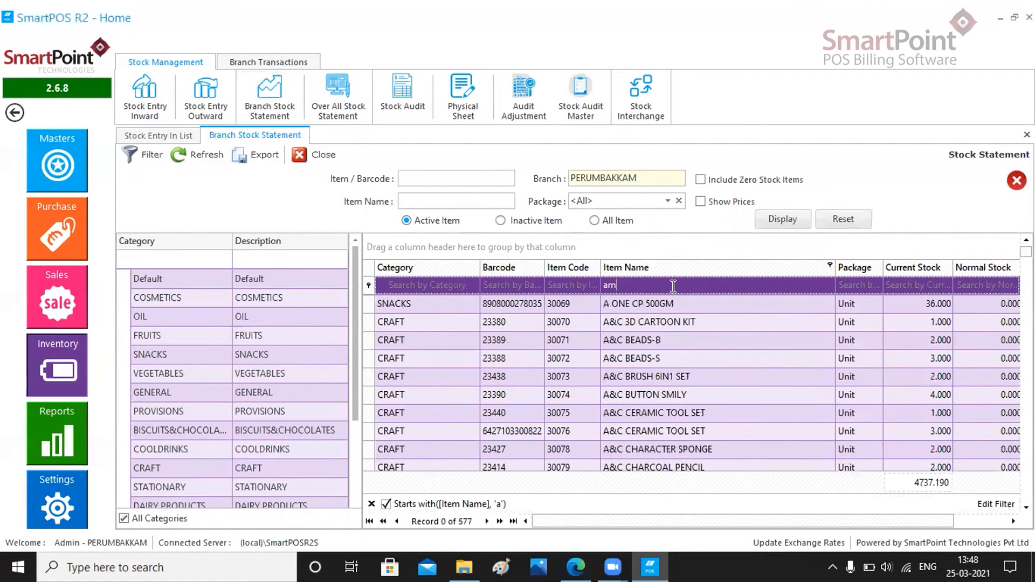
pyautogui.write('ul che')
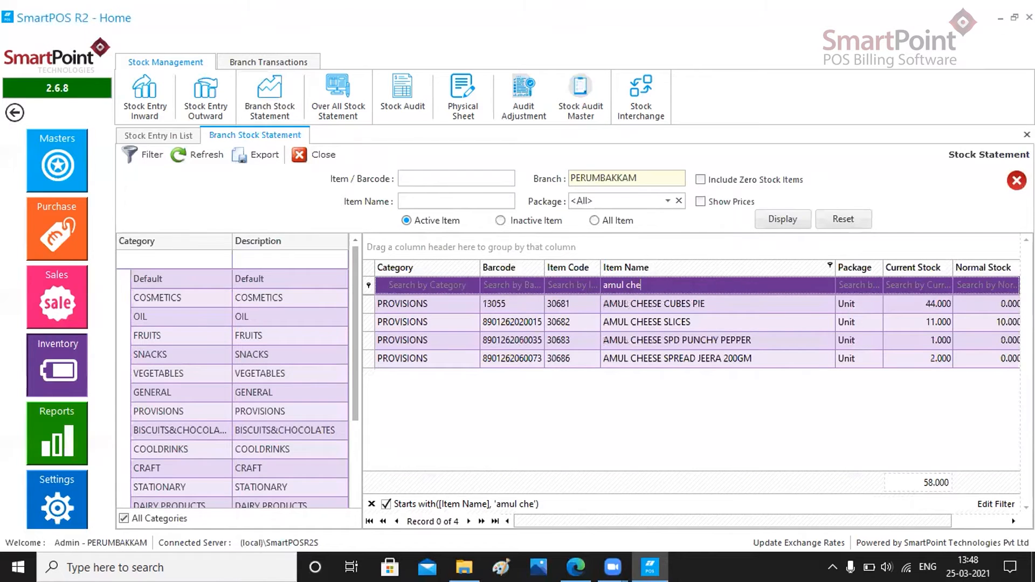
pyautogui.click(943, 325)
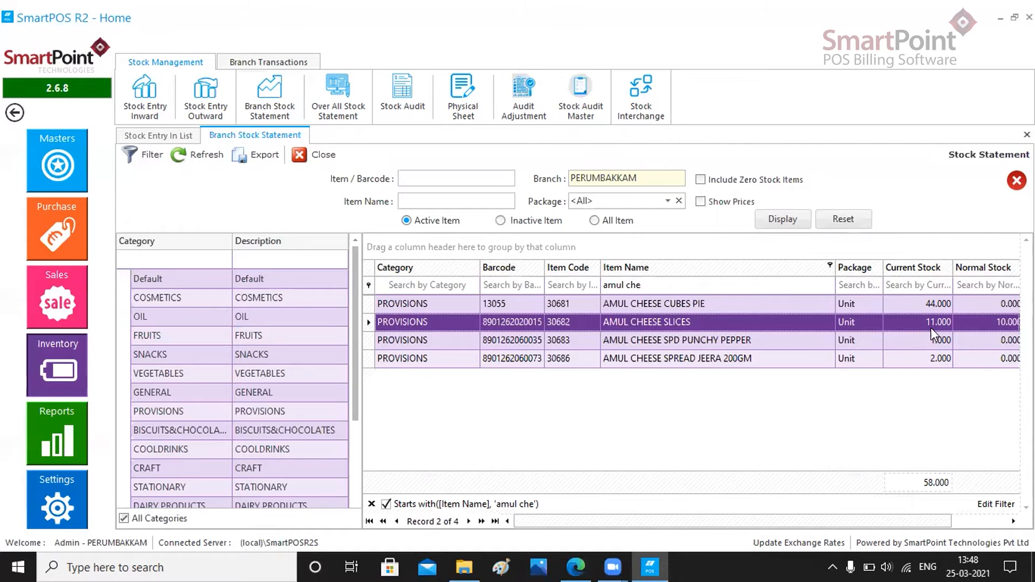
# Filter the stock statement's item names for "dabur honey", check DABUR HONEY 1KG, item code 33414, and close the statement
pyautogui.click(659, 283)
pyautogui.press('BackSpace')
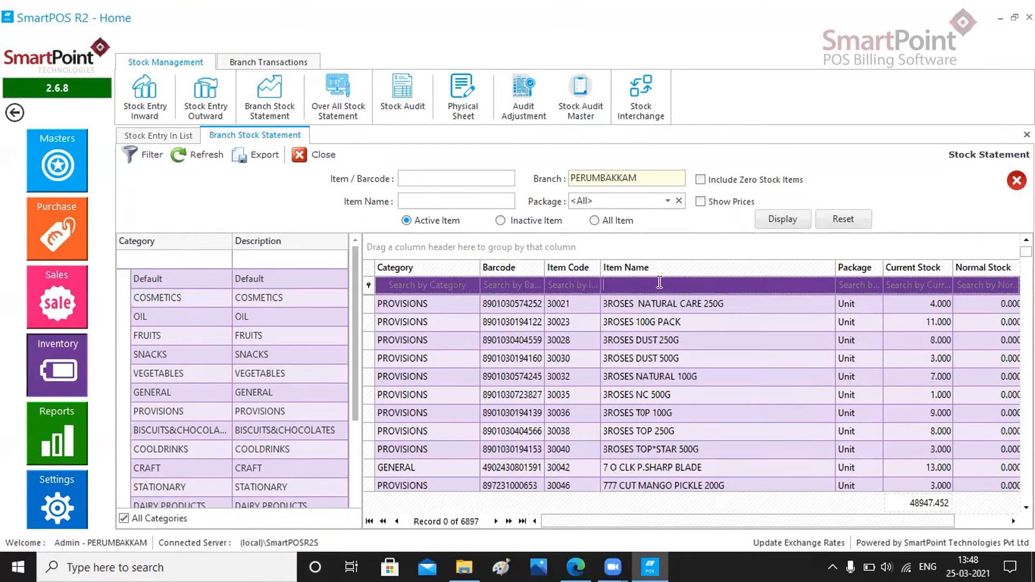
pyautogui.write('da')
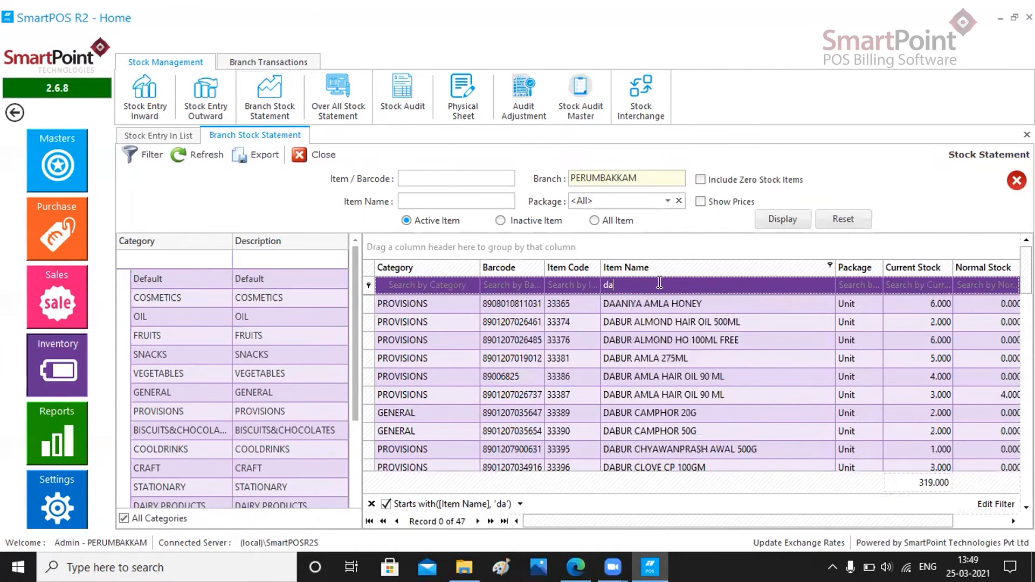
pyautogui.write('bur honey')
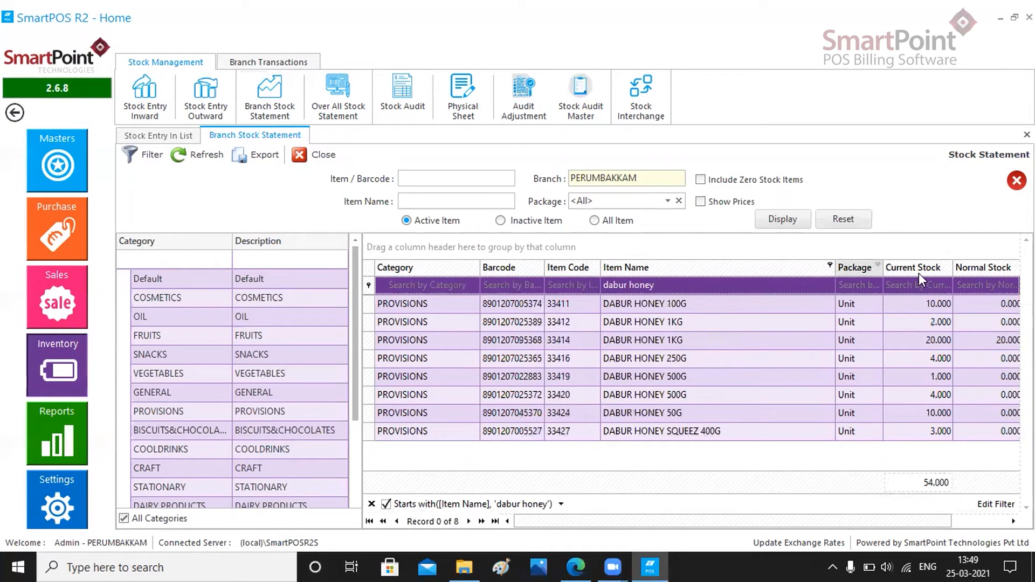
pyautogui.click(799, 345)
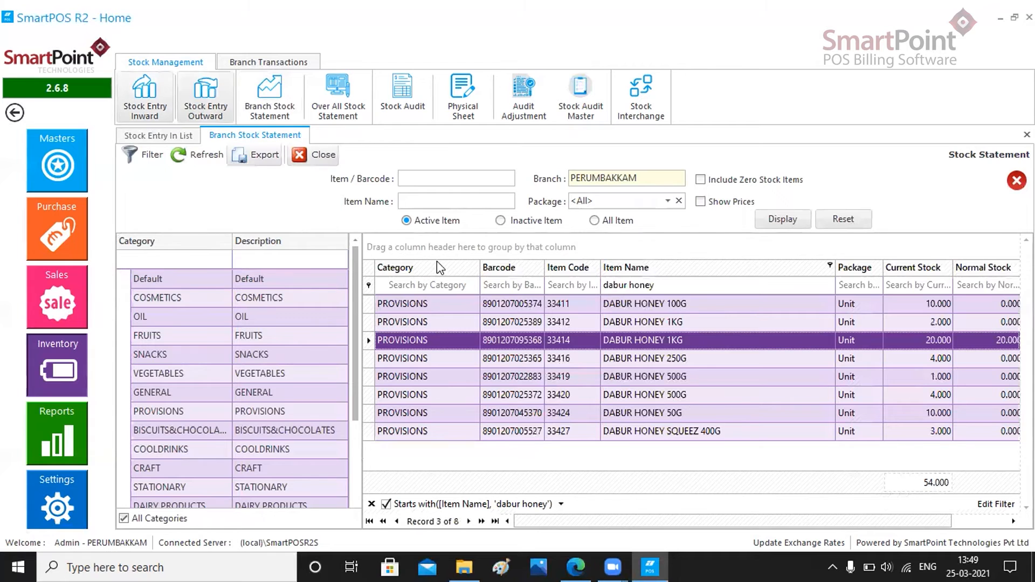
pyautogui.click(1027, 134)
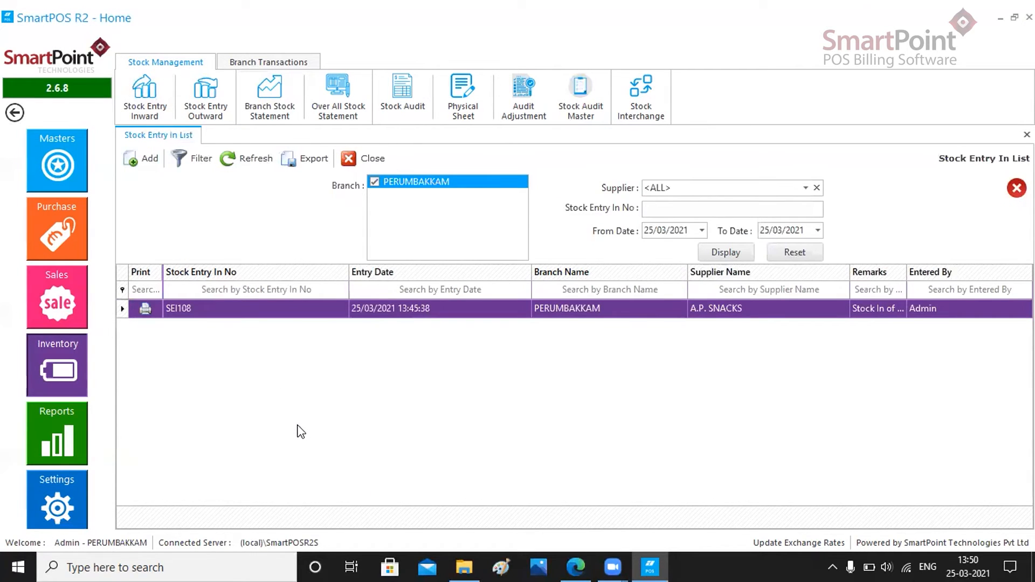
# Start a new outward stock entry, find "amul cheese" items and choose AMUL CHEESE SLICES, item code 30682
pyautogui.click(212, 118)
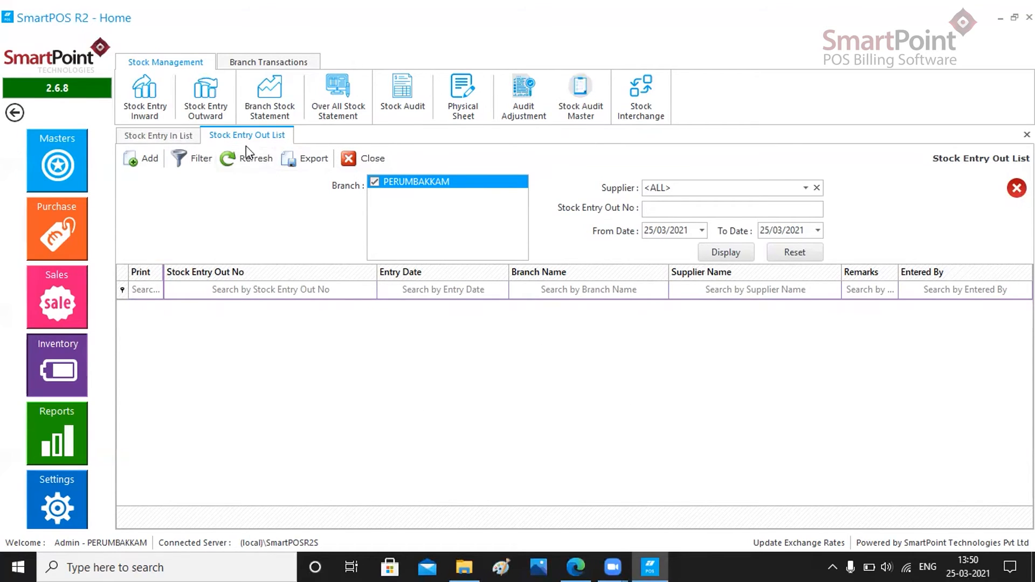
pyautogui.click(132, 161)
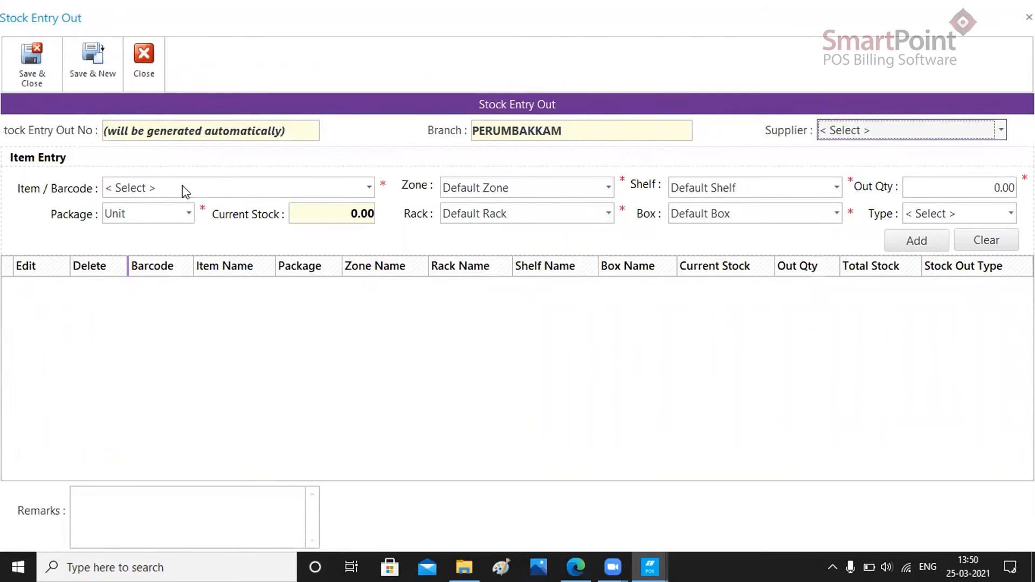
pyautogui.click(331, 196)
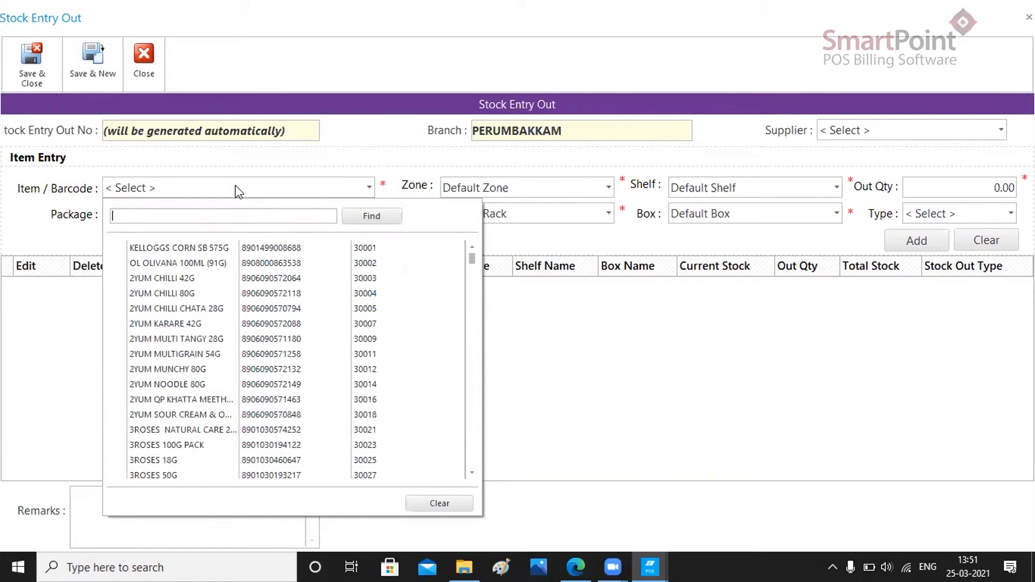
pyautogui.write('amul chees')
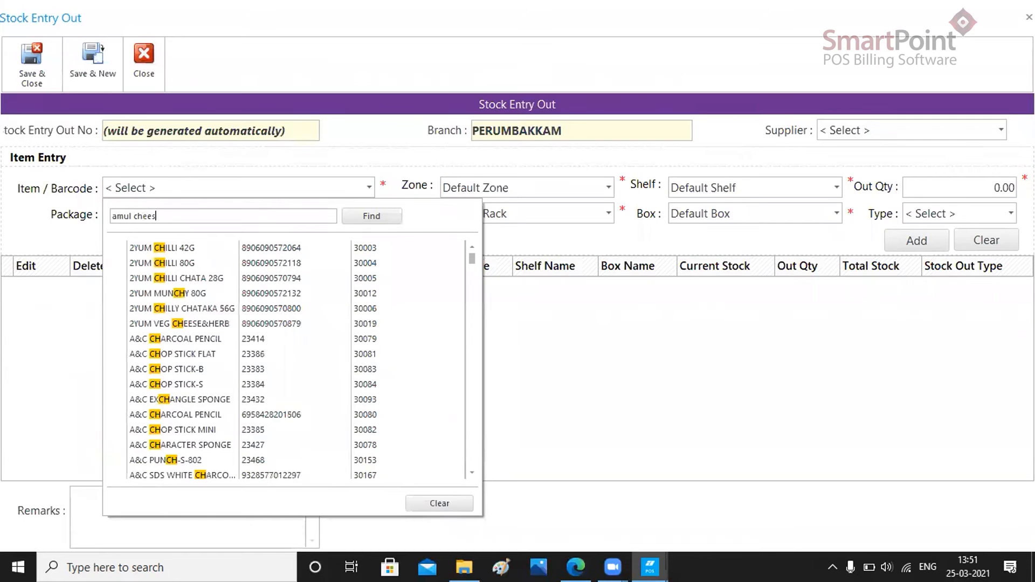
pyautogui.write('e')
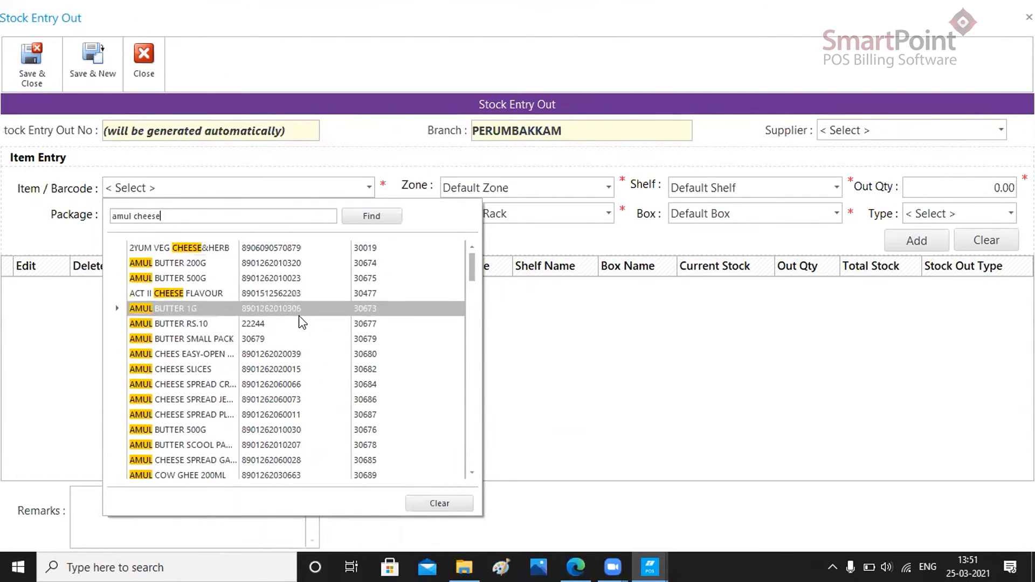
pyautogui.click(264, 369)
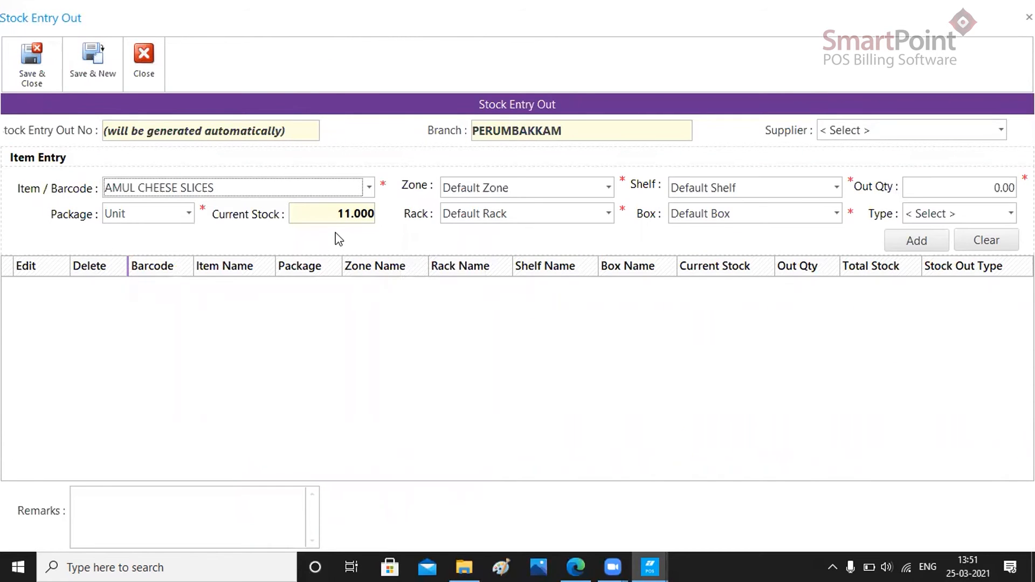
# Set the cheese slices' out quantity to 10 with type Damaged and add the item to the outward entry
pyautogui.click(983, 185)
pyautogui.write('10')
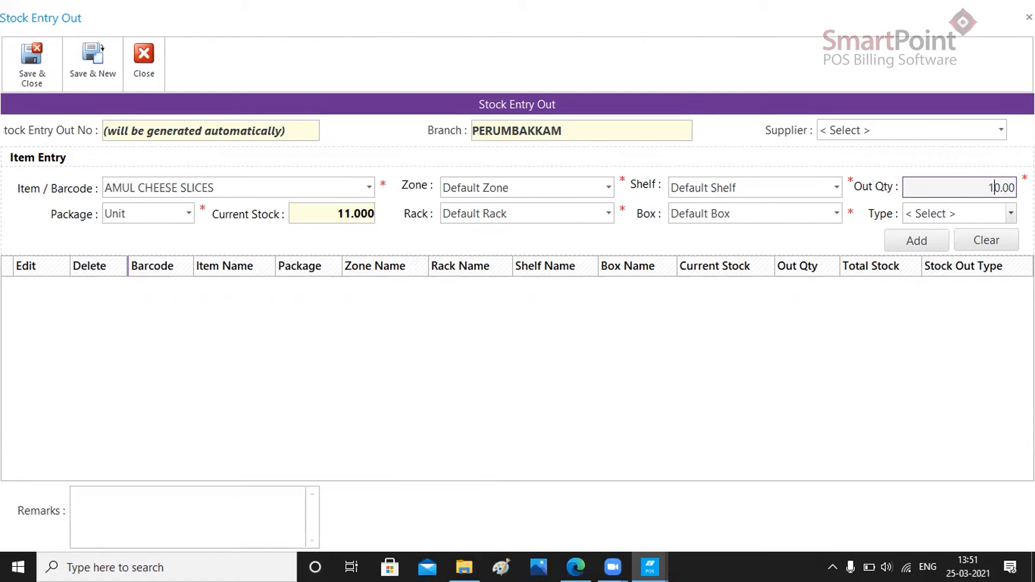
pyautogui.click(989, 219)
pyautogui.click(987, 215)
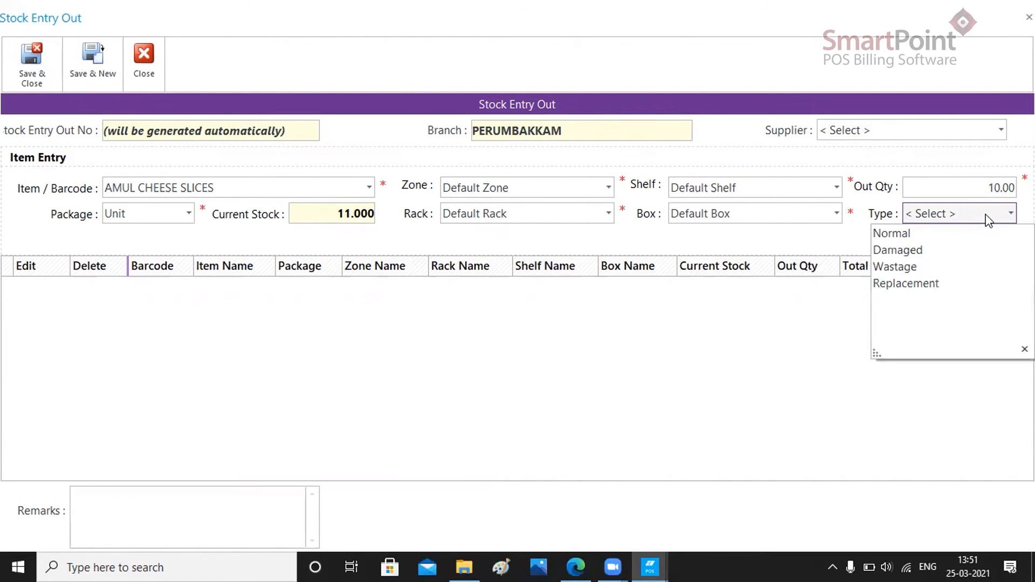
pyautogui.click(915, 252)
pyautogui.click(918, 245)
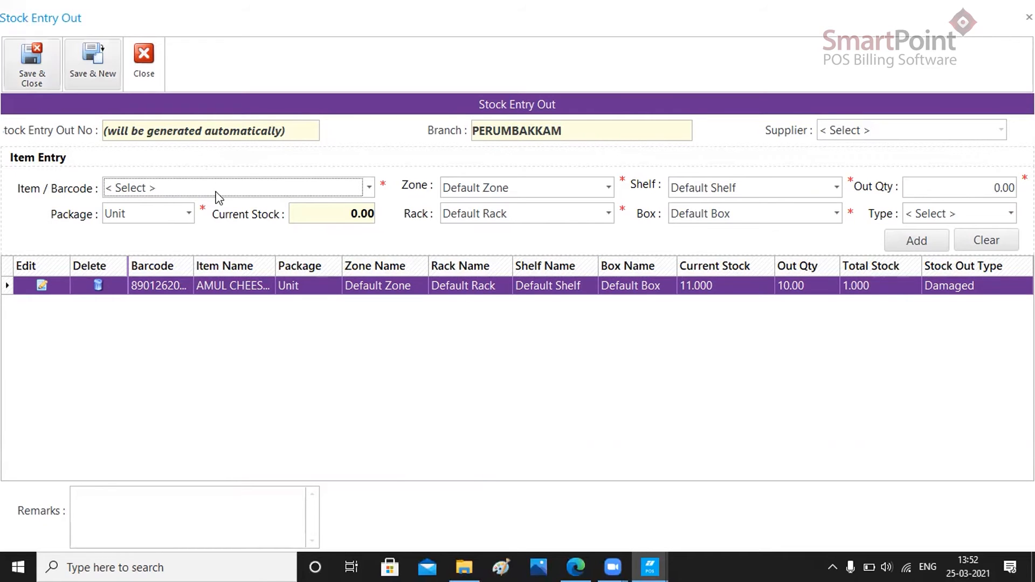
# Find "dabur" items and choose DABUR HONEY 1KG, item code 33414, for the outward entry
pyautogui.click(309, 195)
pyautogui.write('da')
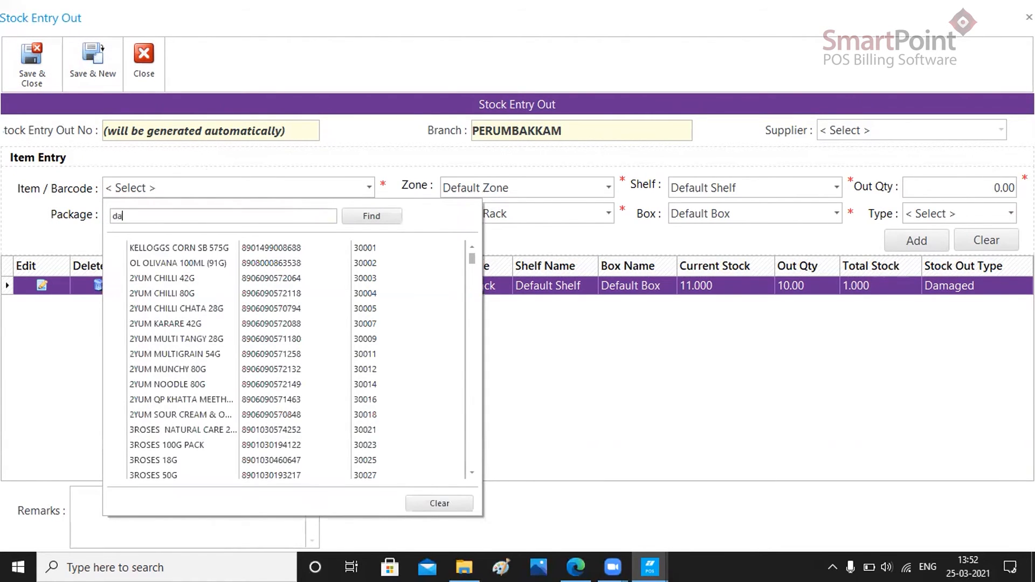
pyautogui.write('bur')
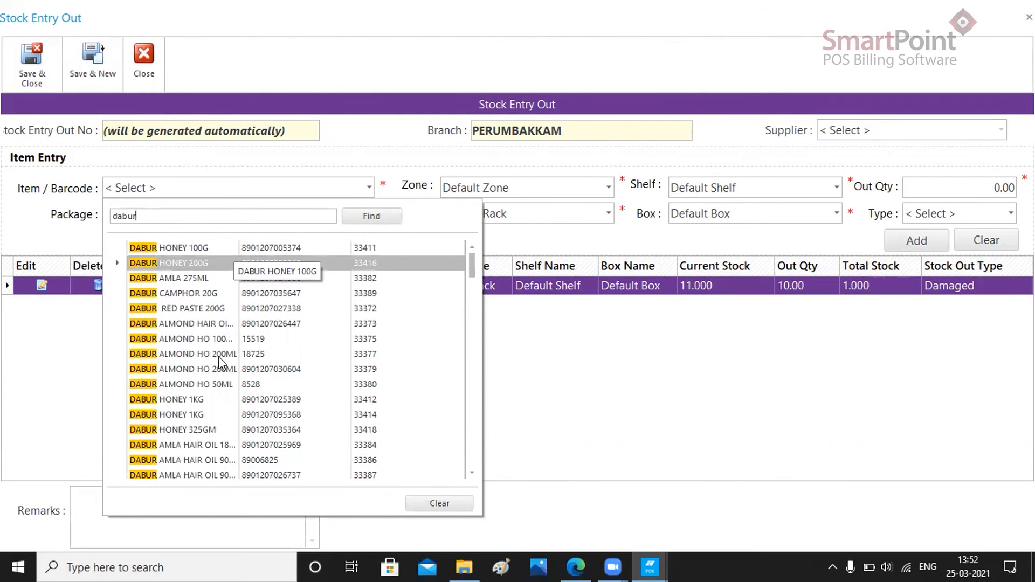
pyautogui.click(258, 421)
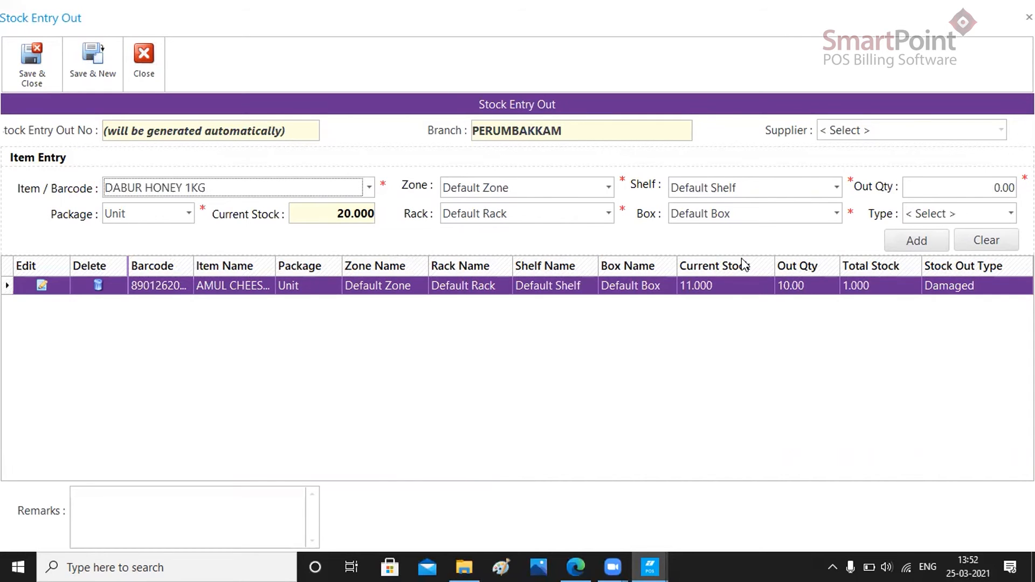
# Set the honey's out quantity to 10 with type Damaged and add it to the outward entry
pyautogui.click(977, 184)
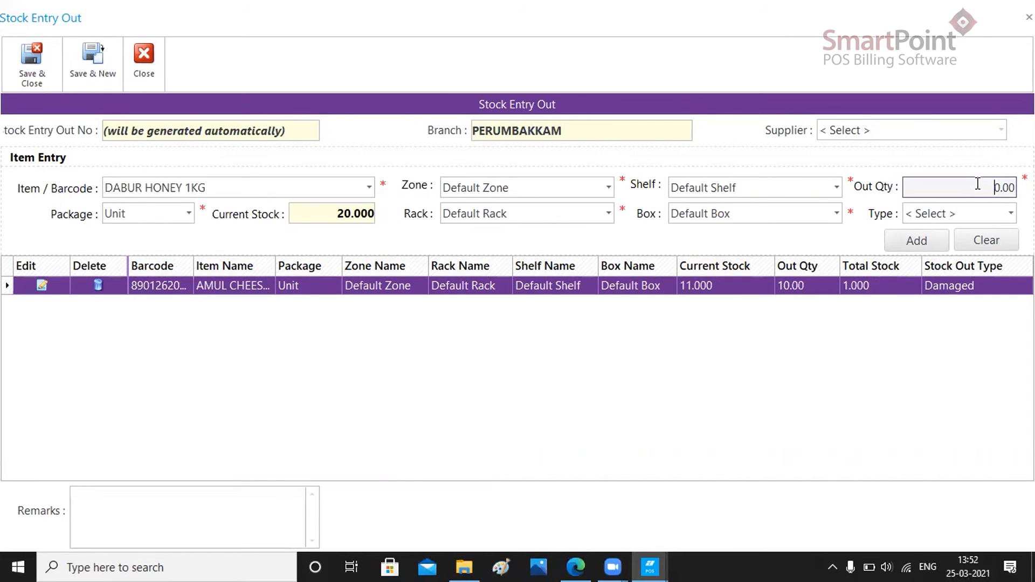
pyautogui.write('1')
pyautogui.click(1011, 213)
pyautogui.click(964, 251)
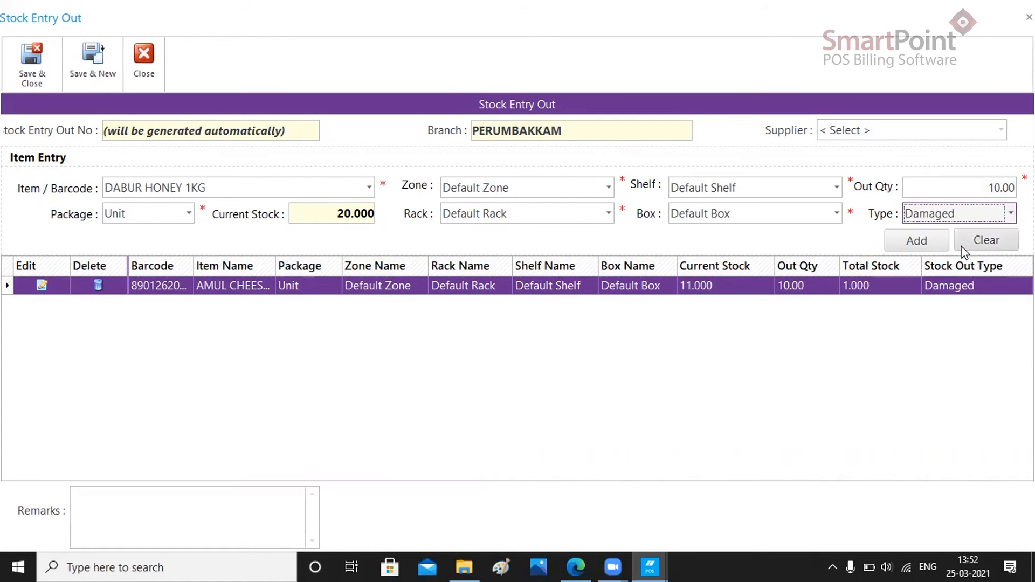
pyautogui.click(917, 245)
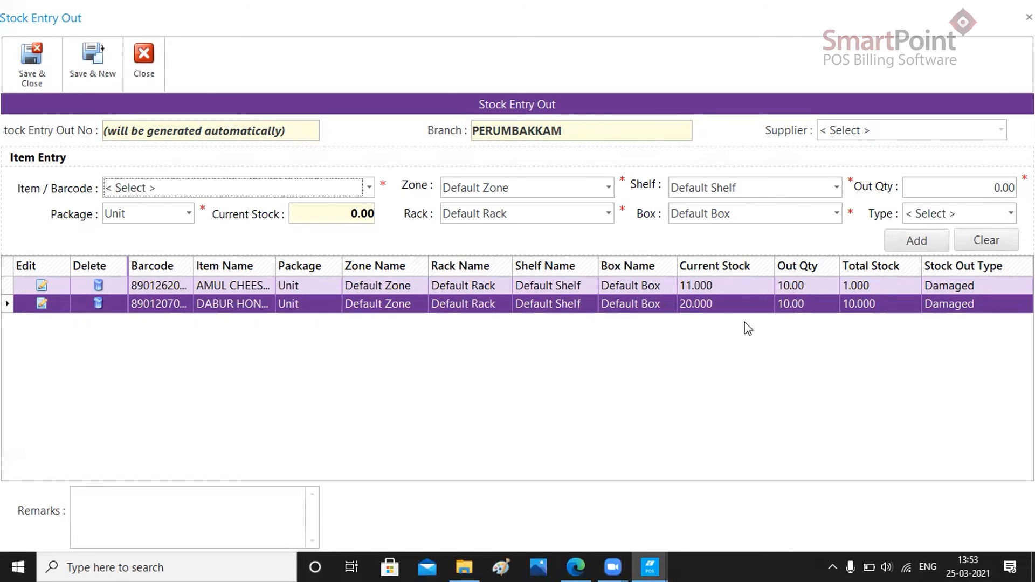
# Enter the remark "Damaged Stock of Amul Cheese and Dabur Honey", then save and close the outward stock entry
pyautogui.click(270, 526)
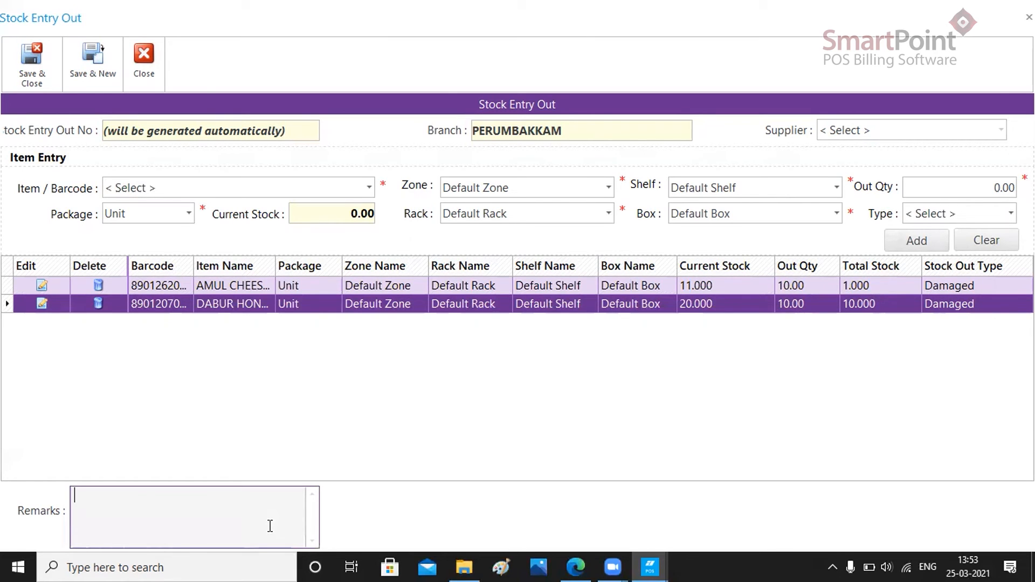
pyautogui.write('Damaged Stock of Am')
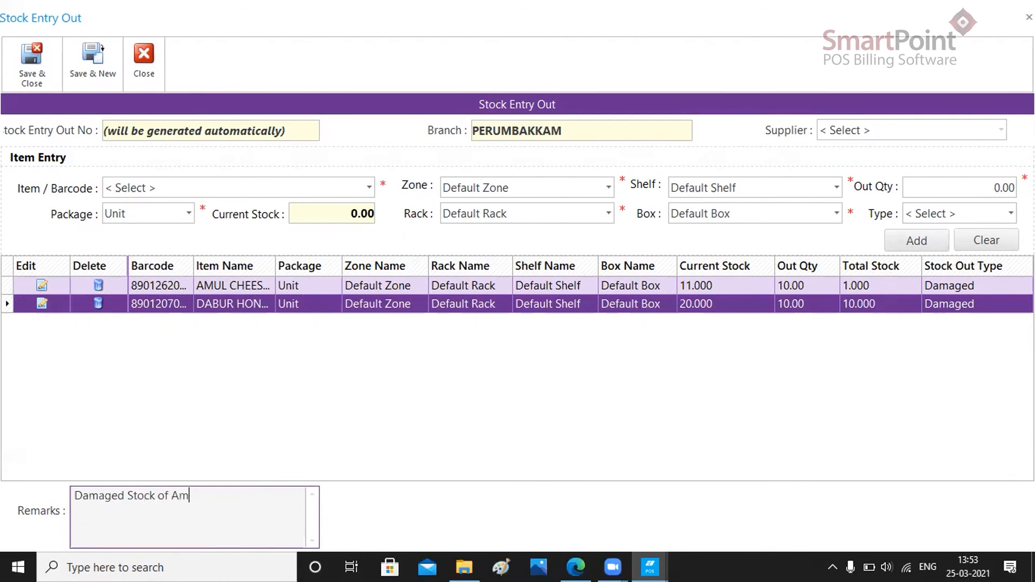
pyautogui.write('ul Cheese and Dabur Honet')
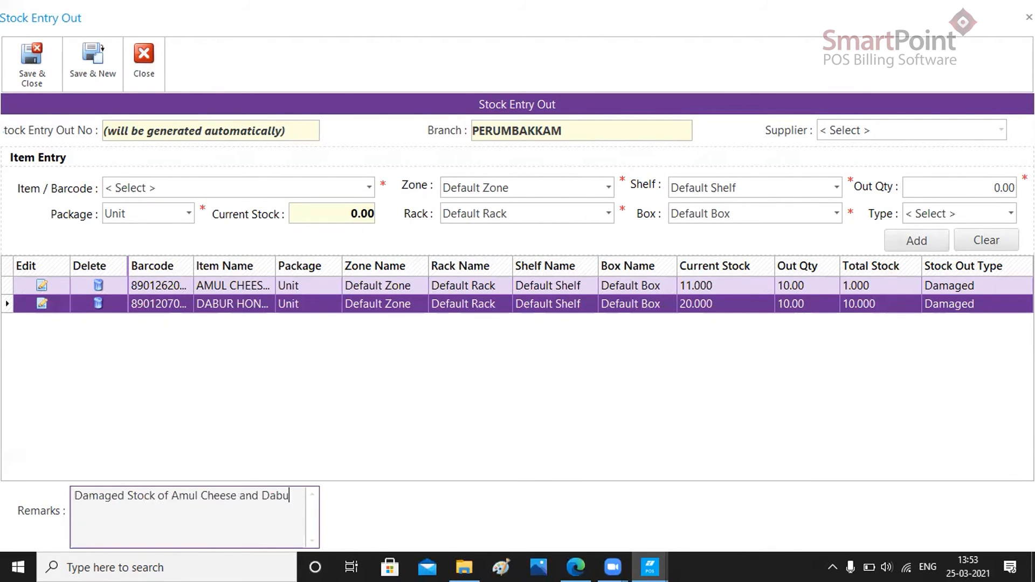
pyautogui.press('BackSpace')
pyautogui.write('y')
pyautogui.click(37, 78)
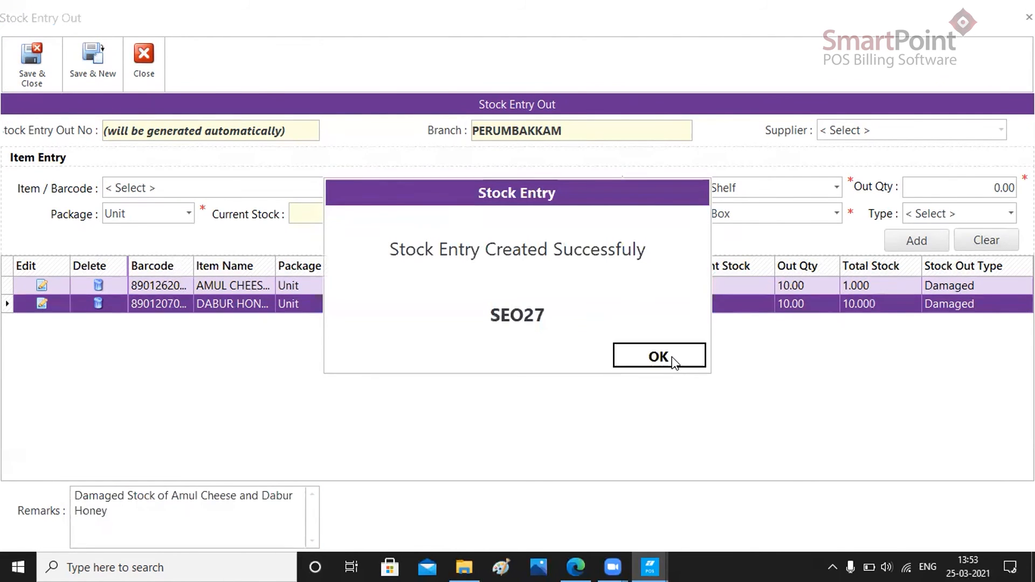
pyautogui.click(673, 360)
# Check the current stock of AMUL CHEESE SLICES in the branch stock statement by filtering item names for "amul cheese"
pyautogui.click(277, 108)
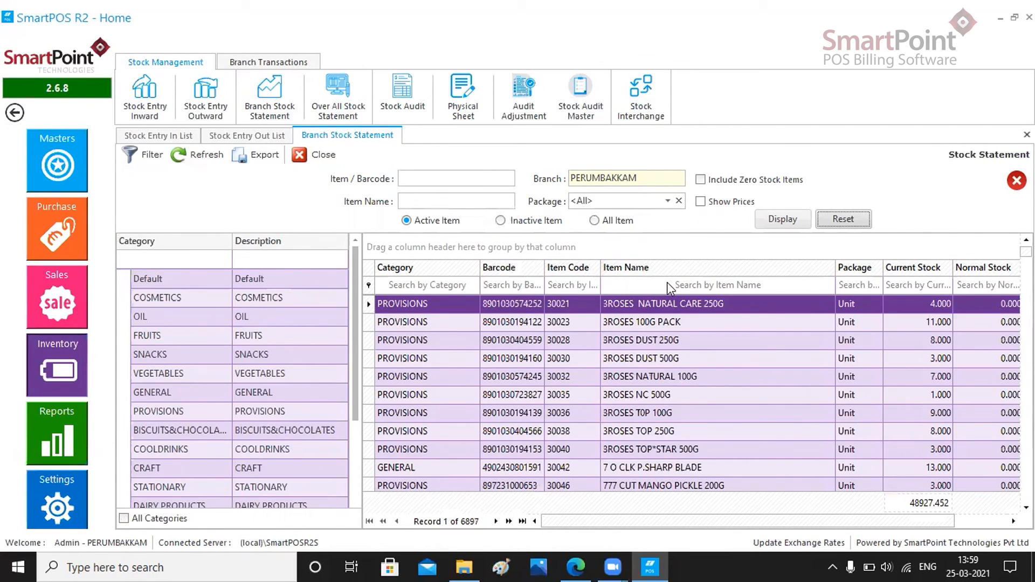
pyautogui.click(688, 286)
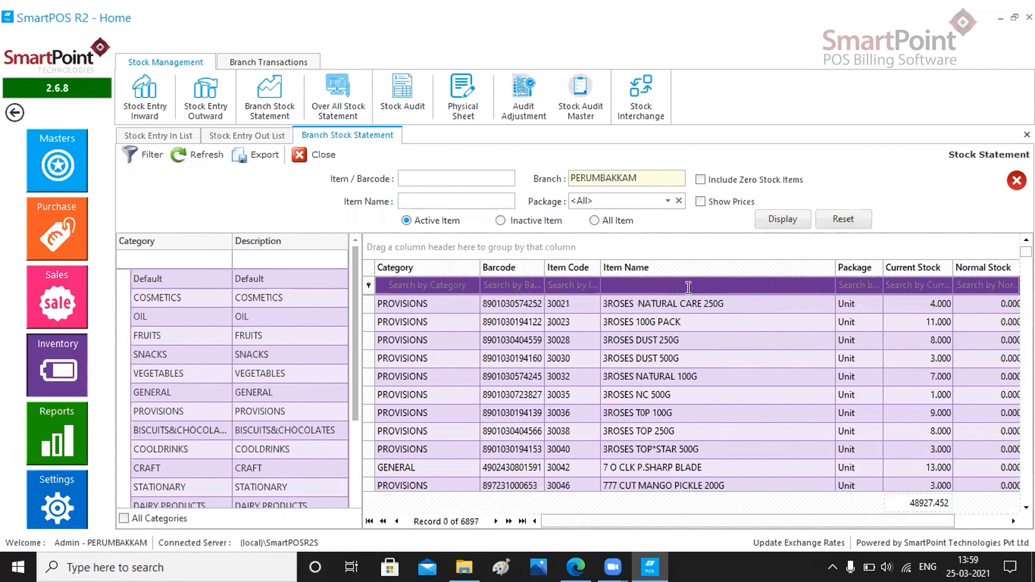
pyautogui.write('amul')
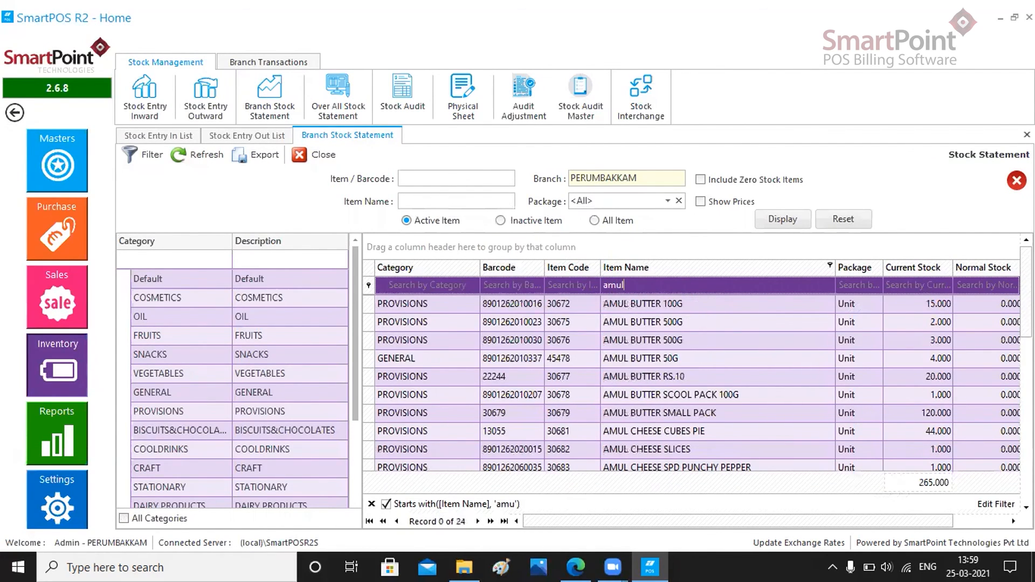
pyautogui.write(' cheese')
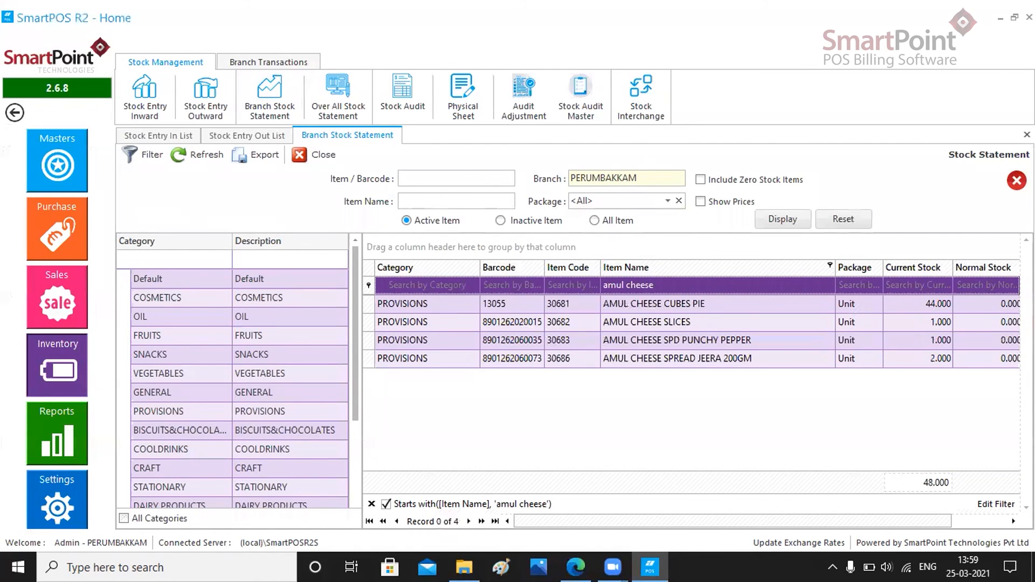
pyautogui.click(806, 324)
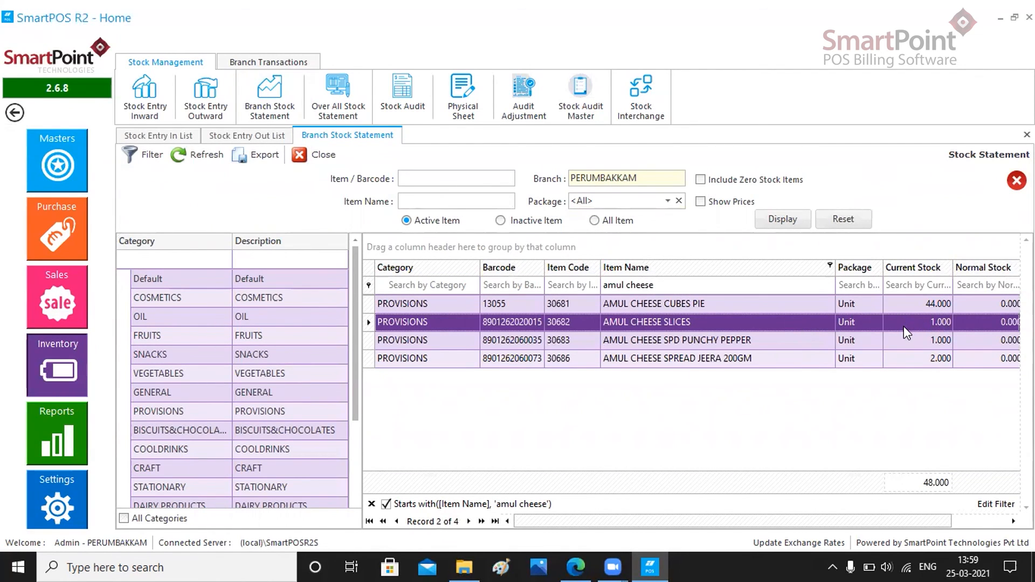
# Change the item name filter to "dabur honey" and check the current stock of DABUR HONEY 1KG, item code 33414
pyautogui.click(697, 283)
pyautogui.press('BackSpace')
pyautogui.press('BackSpace')
pyautogui.press('BackSpace')
pyautogui.press('BackSpace')
pyautogui.press('BackSpace')
pyautogui.press('BackSpace')
pyautogui.press('BackSpace')
pyautogui.press('BackSpace')
pyautogui.press('BackSpace')
pyautogui.press('BackSpace')
pyautogui.press('BackSpace')
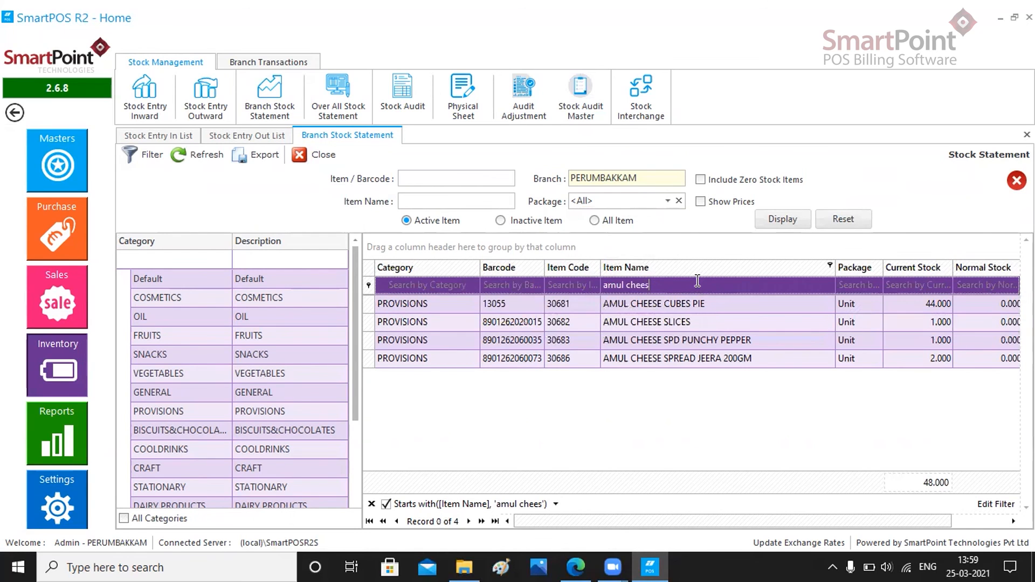
pyautogui.write('da')
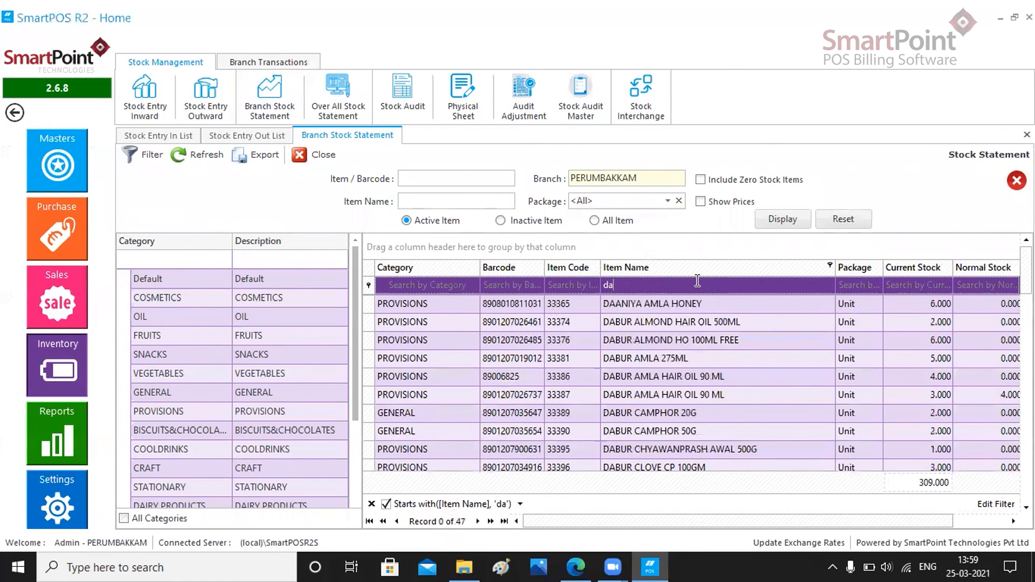
pyautogui.write('bur honey')
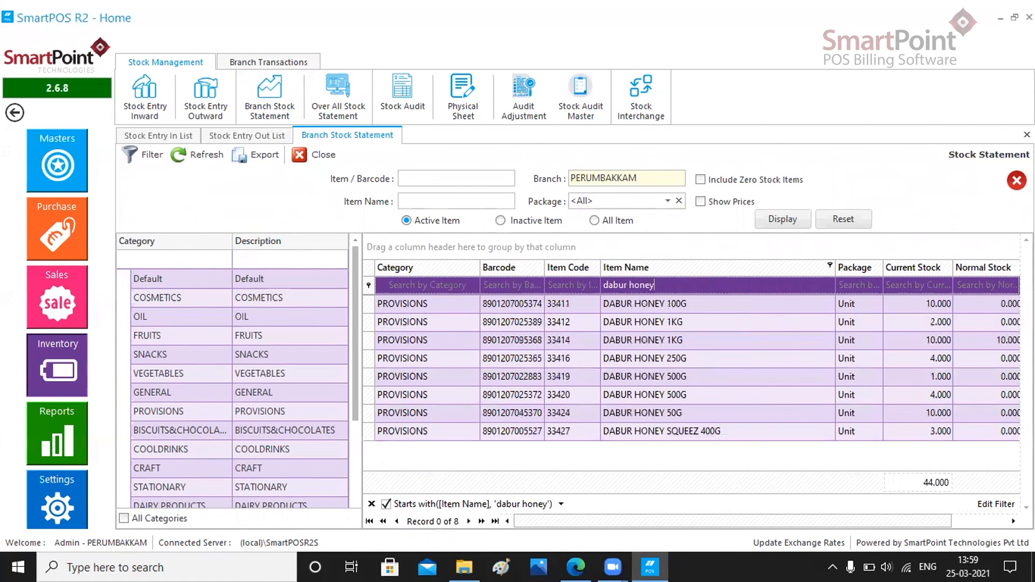
pyautogui.click(875, 339)
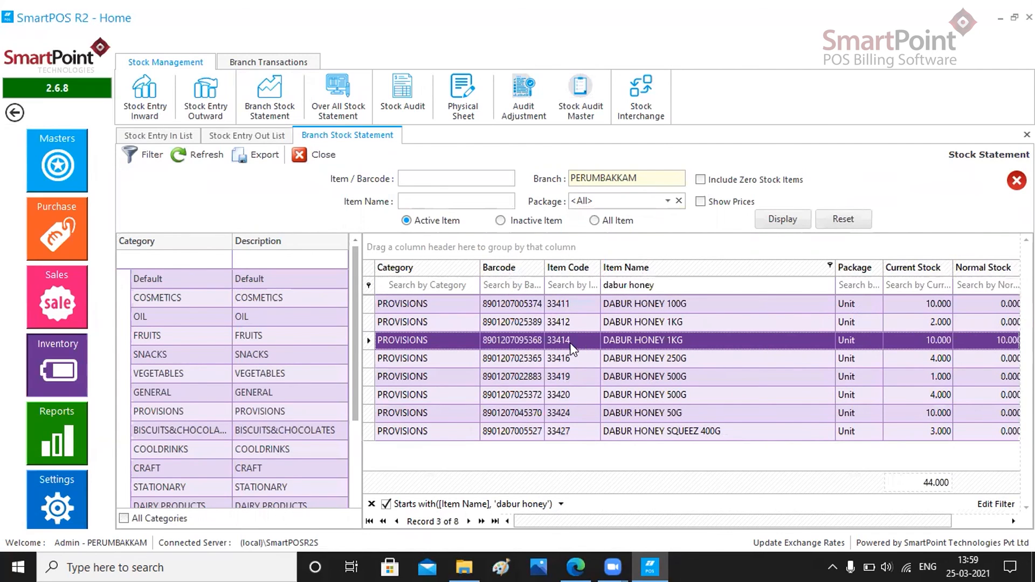